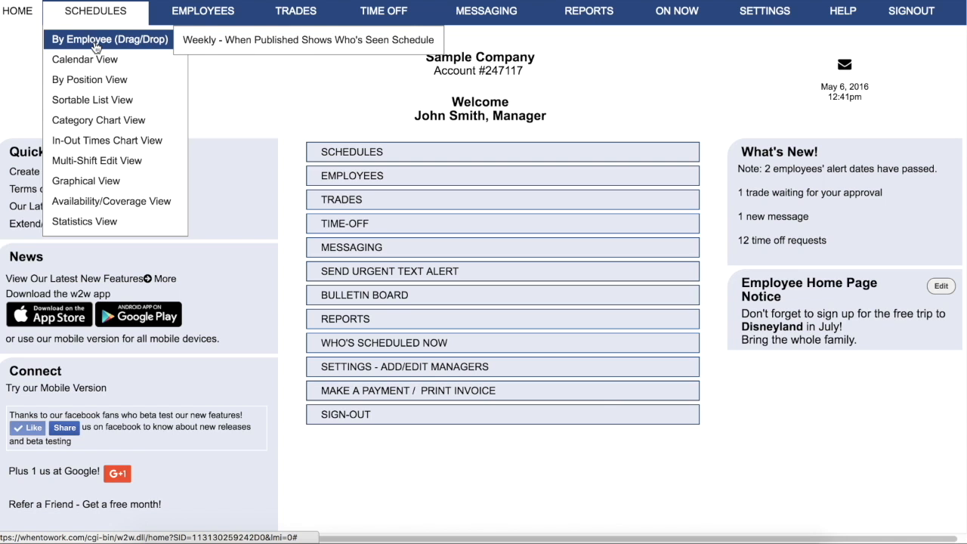
- Open the weekly schedule in the By Employee (Drag/Drop) view
left_click(95, 46)
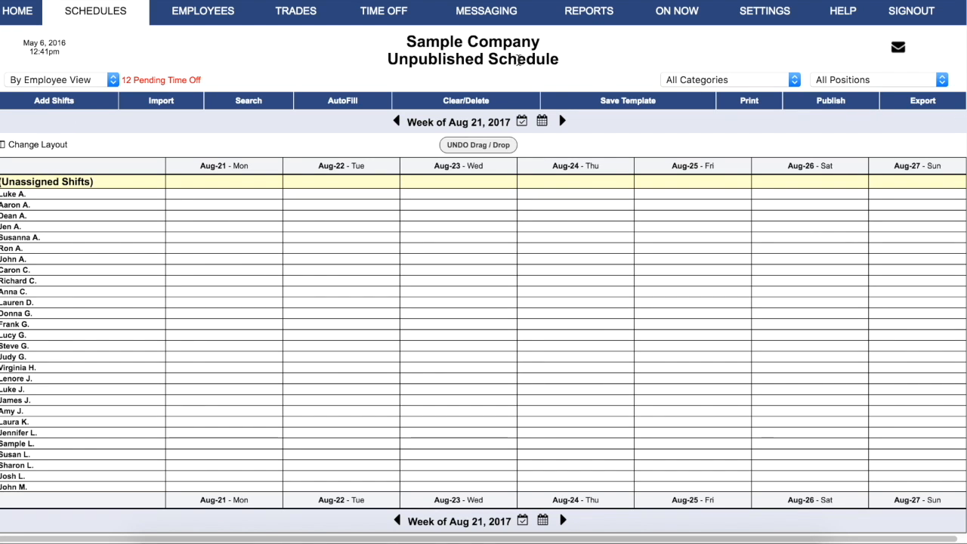
left_click(151, 108)
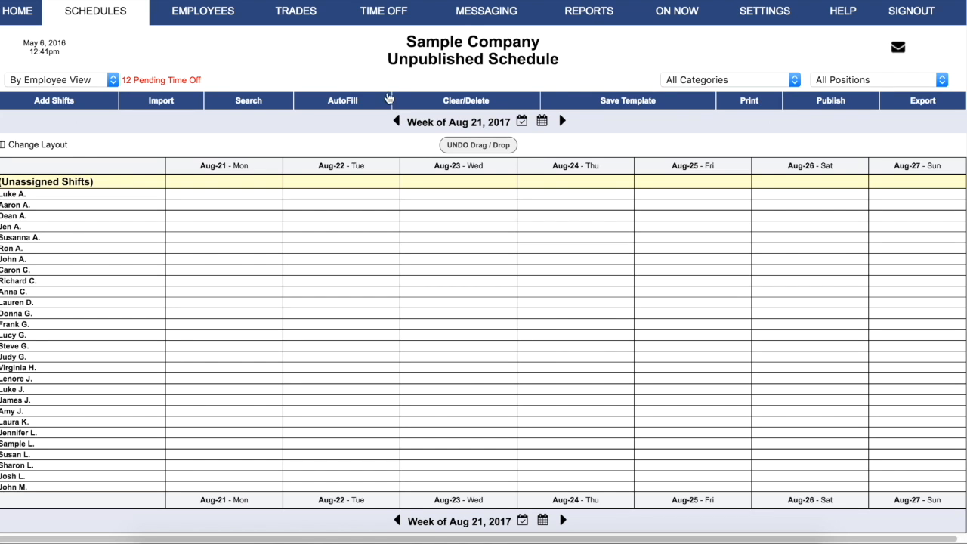
mouse_move(416, 121)
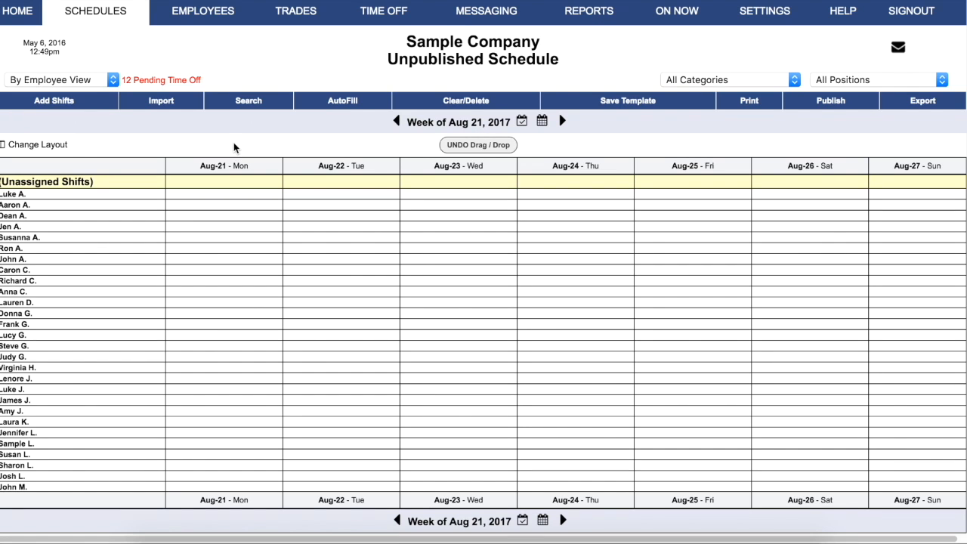
- Start a quick shift on Mon Aug-21 for the first listed employee as Store-Pharmacist, from 7a to 1p
left_click(187, 195)
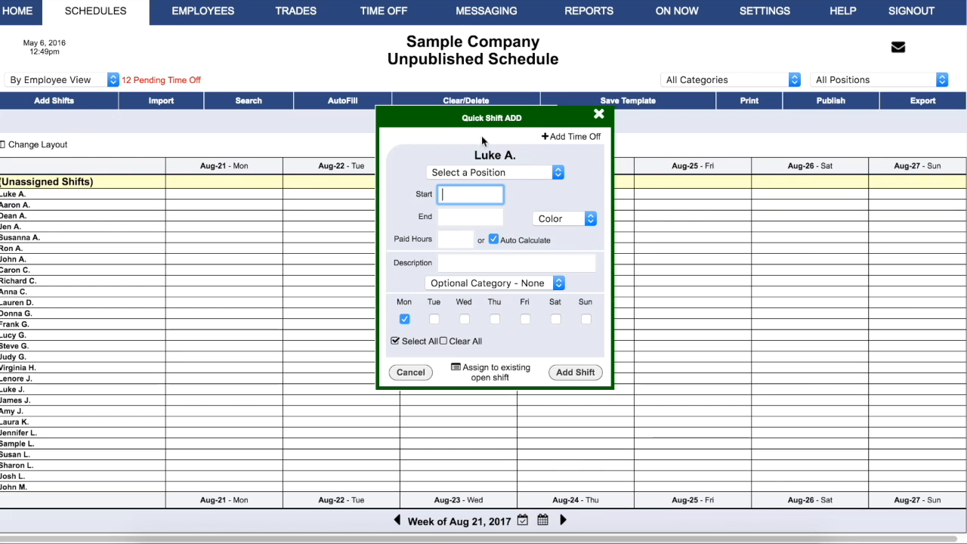
left_click(559, 176)
left_click(540, 330)
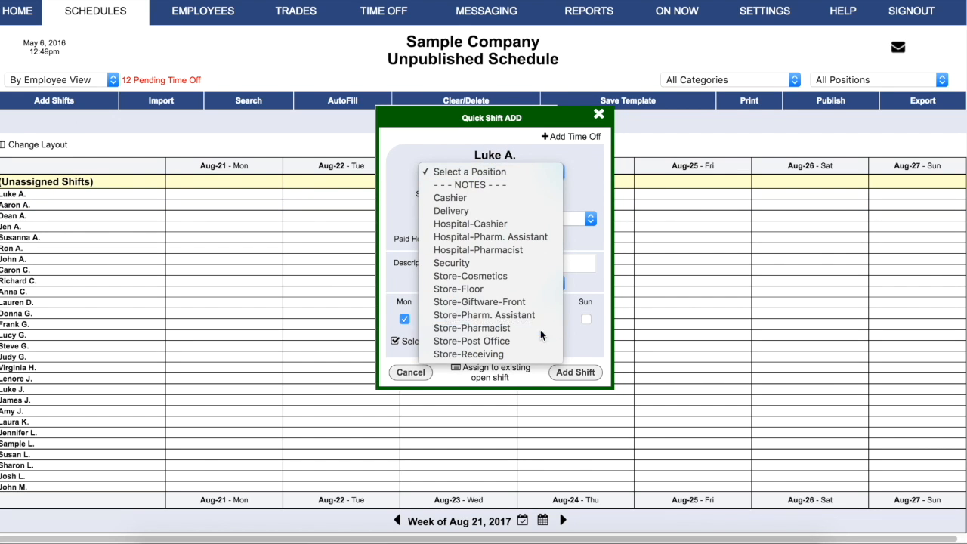
left_click(463, 195)
type("7a")
key("Tab")
type("1p")
key("Tab")
- Include Tuesday through Friday in the Store-Pharmacist shift and add it to the schedule
left_click(434, 319)
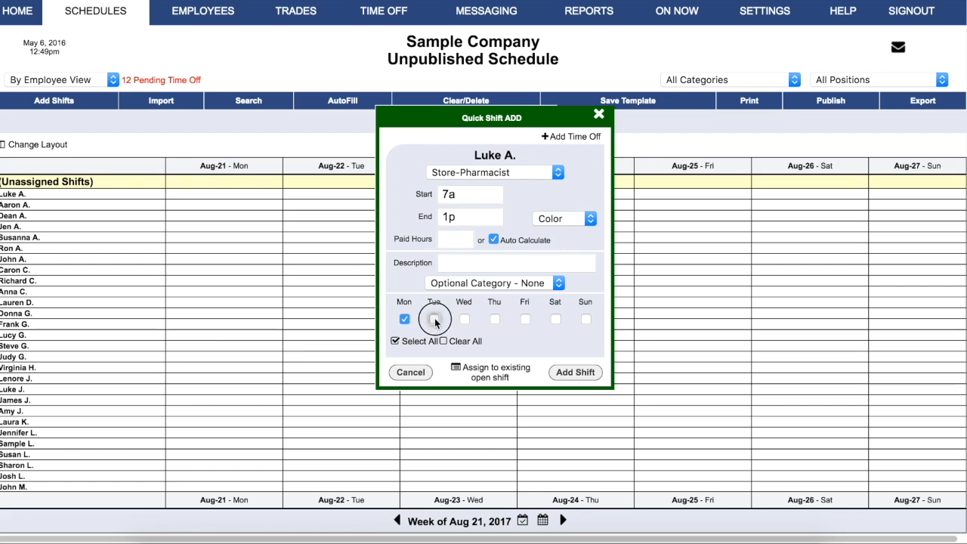
left_click(465, 319)
left_click(526, 320)
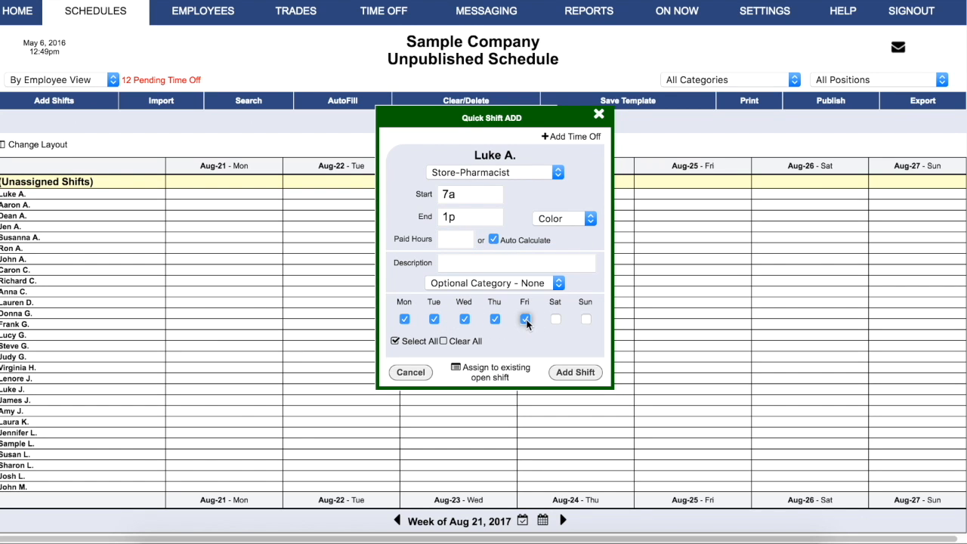
left_click(574, 374)
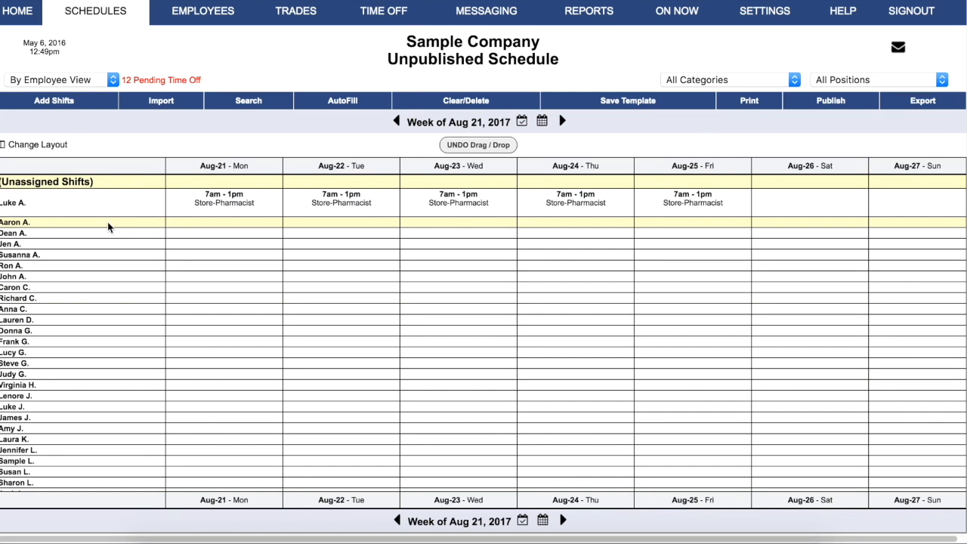
- Start a quick shift on Mon Aug-21 for the second listed employee as Delivery, from 7a to 1p
left_click(182, 224)
left_click(554, 175)
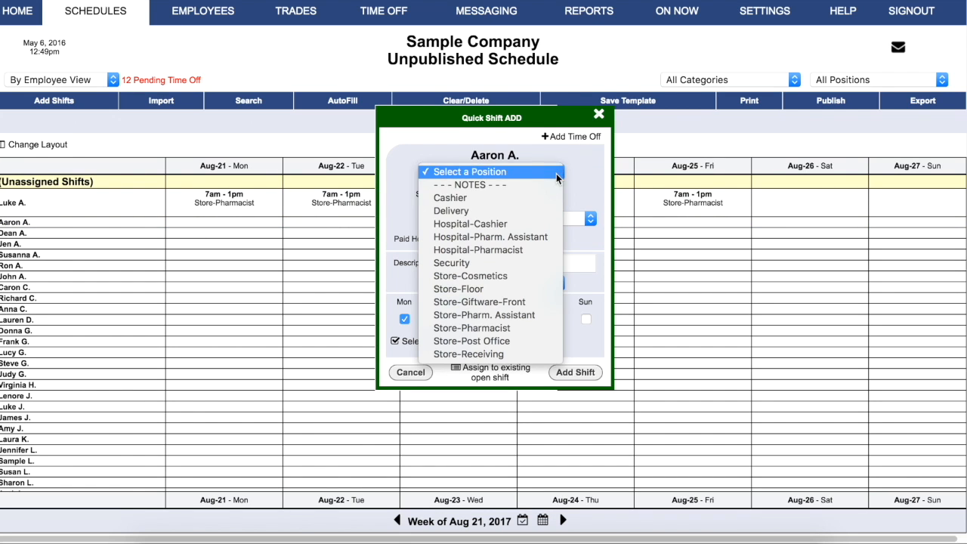
left_click(551, 209)
left_click(474, 197)
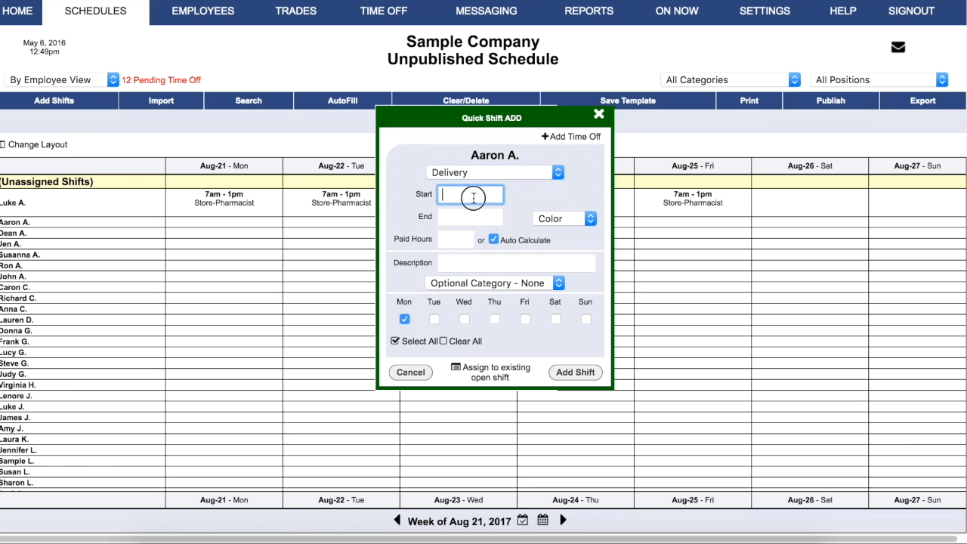
type("7a")
key("Tab")
type("1p")
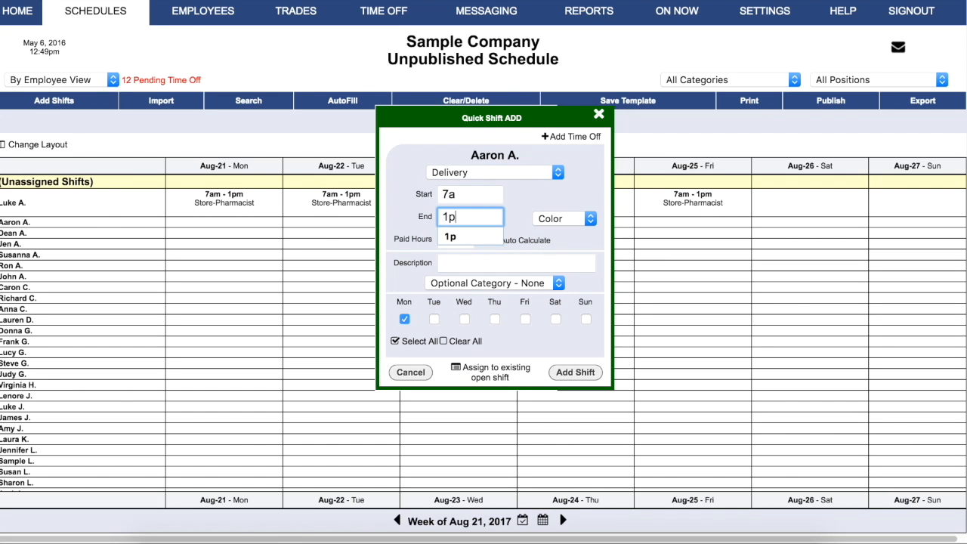
key("Tab")
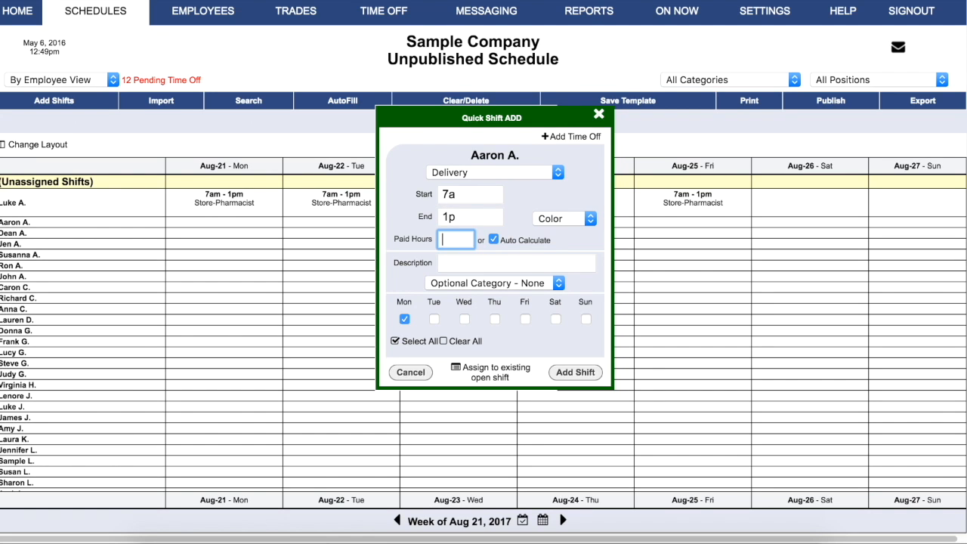
- Replace the auto-calculated paid hours with 5.5 and describe the Delivery shift as "lunch break at 11"
left_click(493, 240)
type("5.5")
left_click(455, 266)
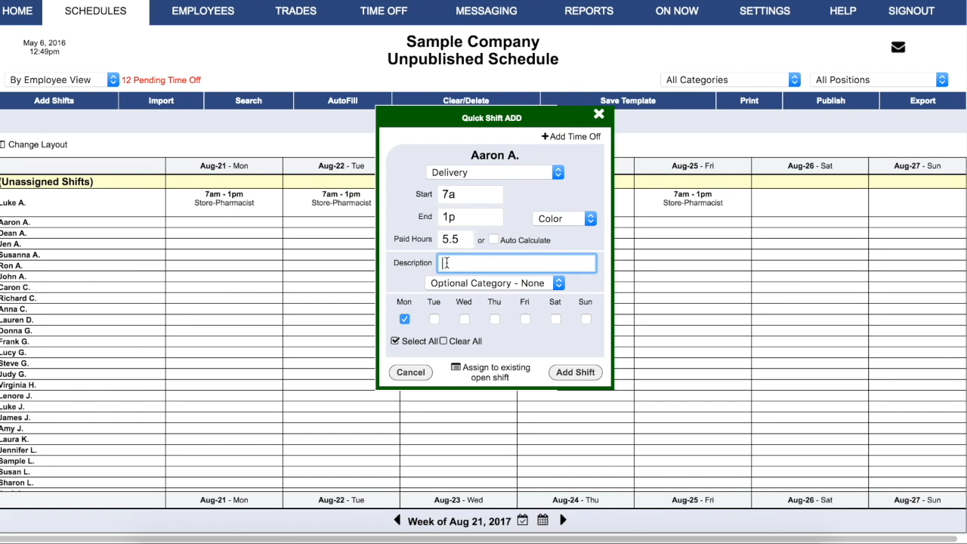
type("lunch break at 11")
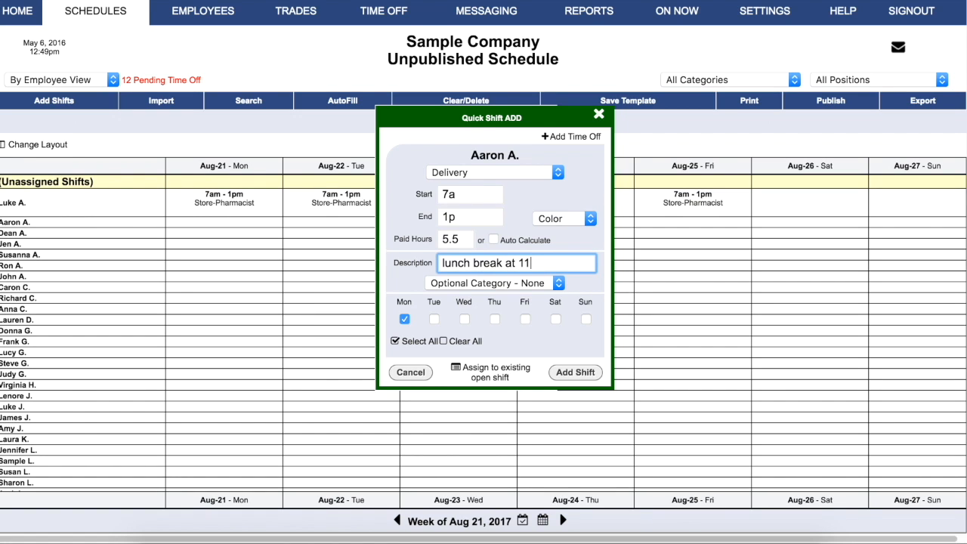
- Include Wednesday and Friday in the Delivery shift and add it to the schedule
left_click(465, 319)
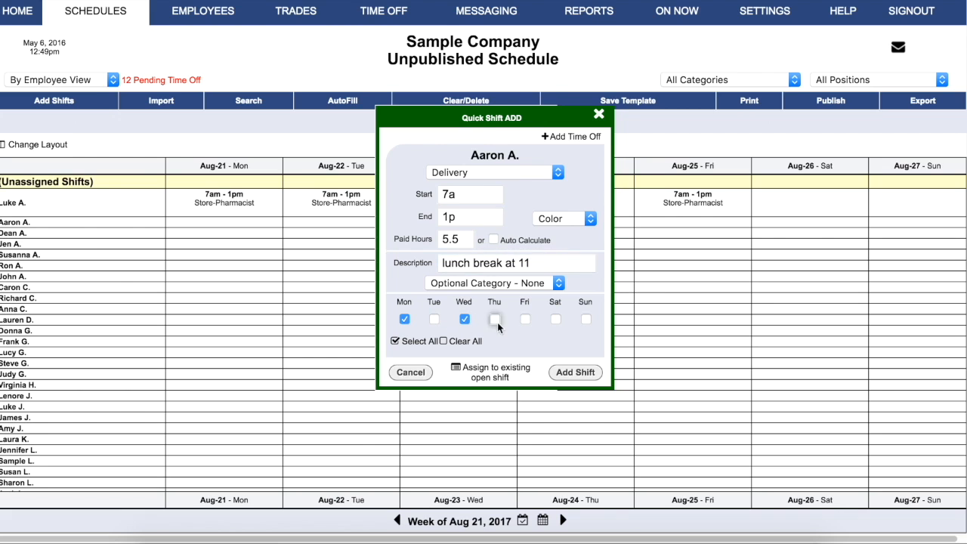
left_click(525, 321)
left_click(575, 372)
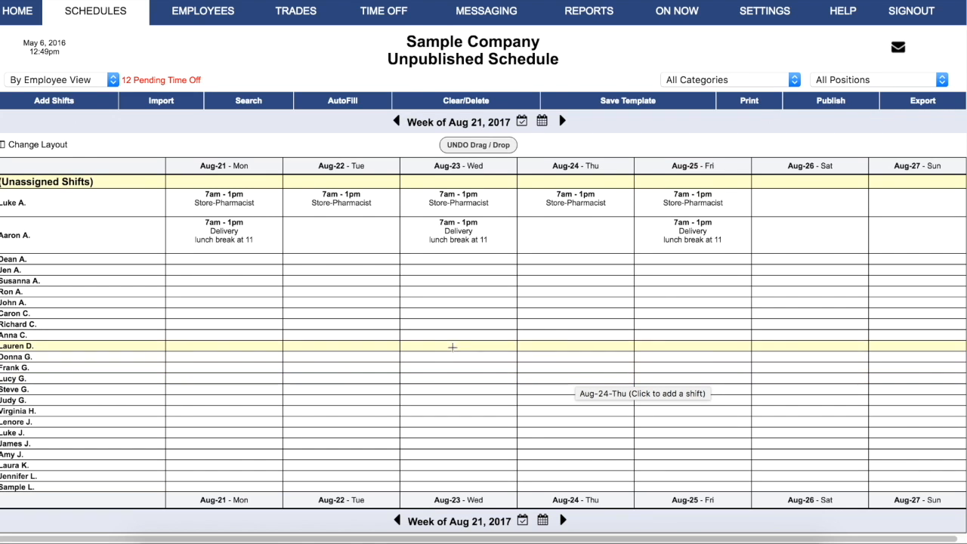
- Start a new unassigned shift for the Security position, from 11pm to 5am
left_click(83, 104)
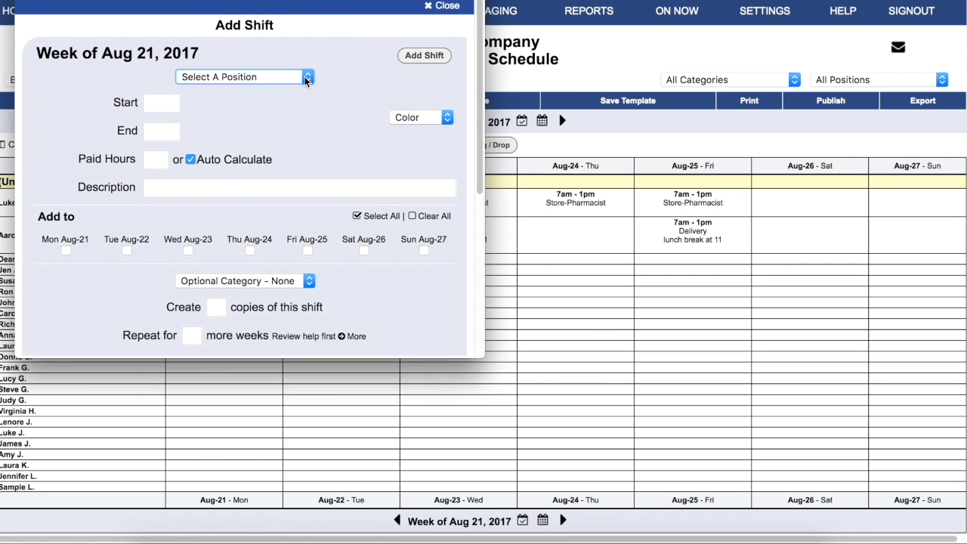
left_click(308, 78)
left_click(294, 193)
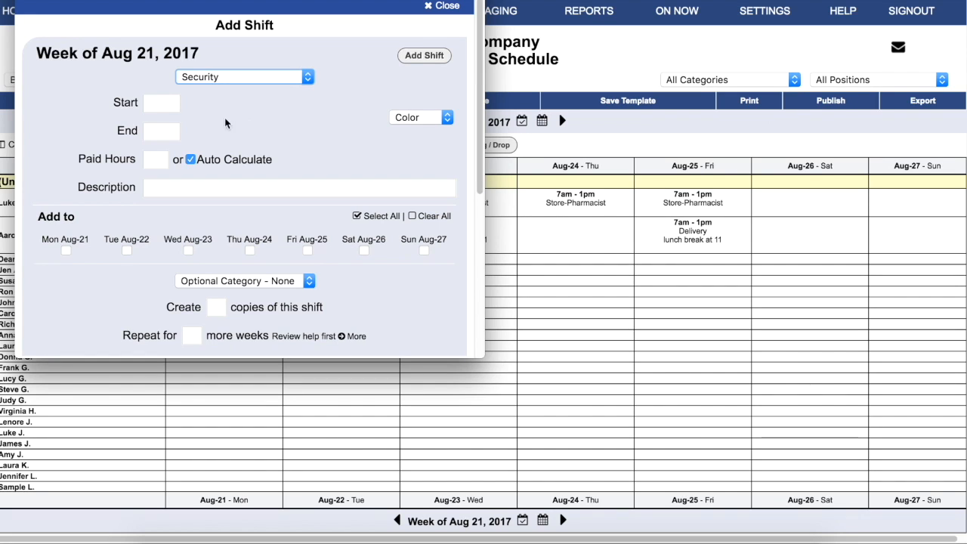
left_click(161, 102)
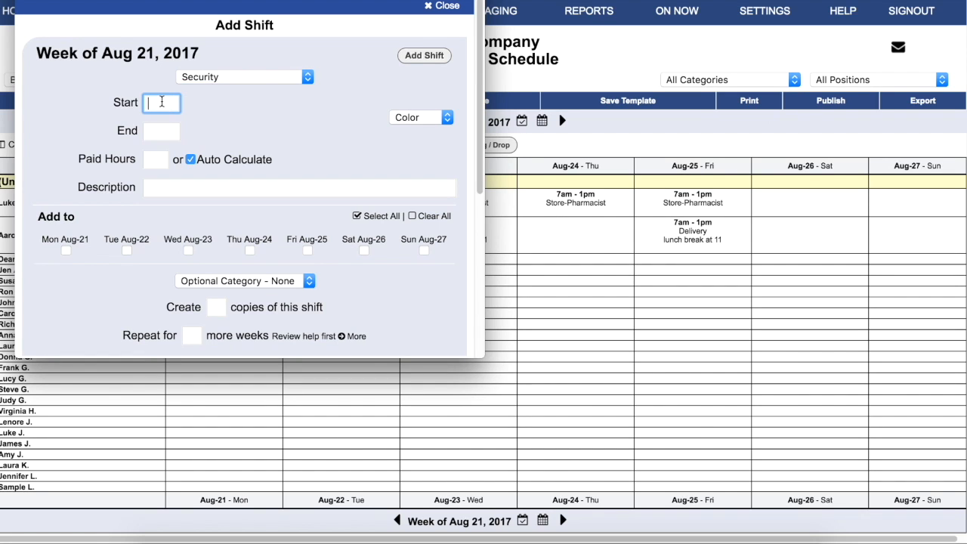
type("11pm")
key("Tab")
type("5am")
left_click(295, 148)
- Apply the Security shift to all seven days, Mon Aug-21 through Sun Aug-27
left_click(67, 251)
left_click(126, 251)
left_click(249, 251)
left_click(307, 250)
left_click(363, 251)
left_click(424, 251)
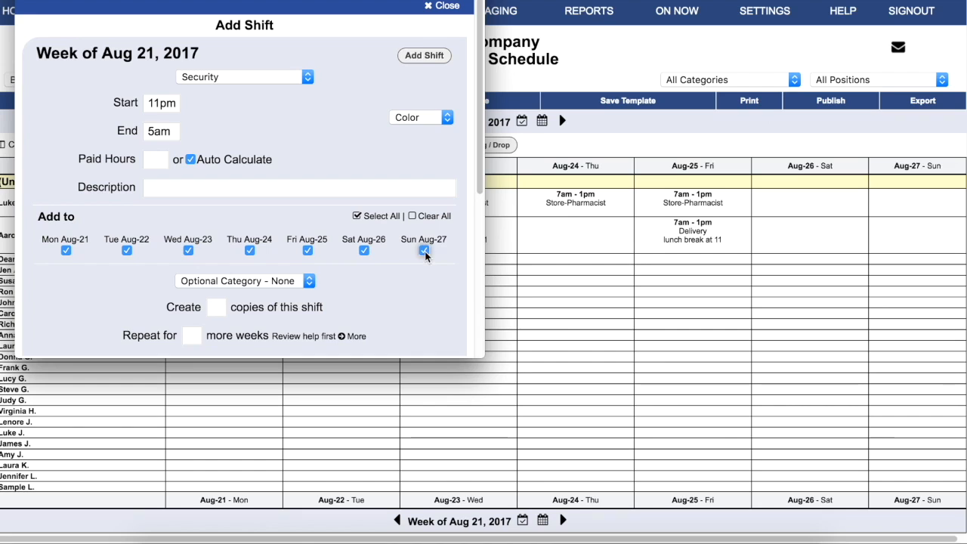
- Set the Security shift to 3 copies, add the shifts, and close the shift form
left_click(214, 307)
type("3")
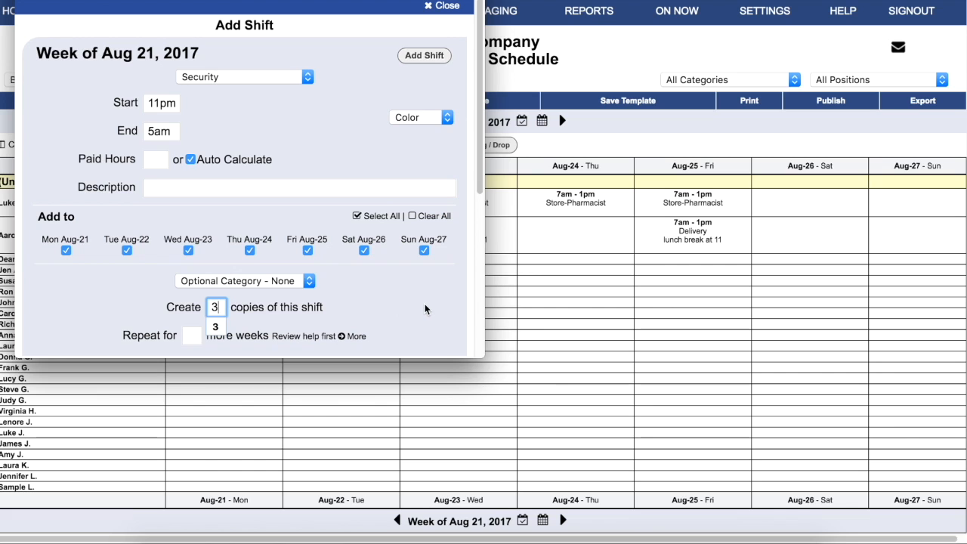
key("Tab")
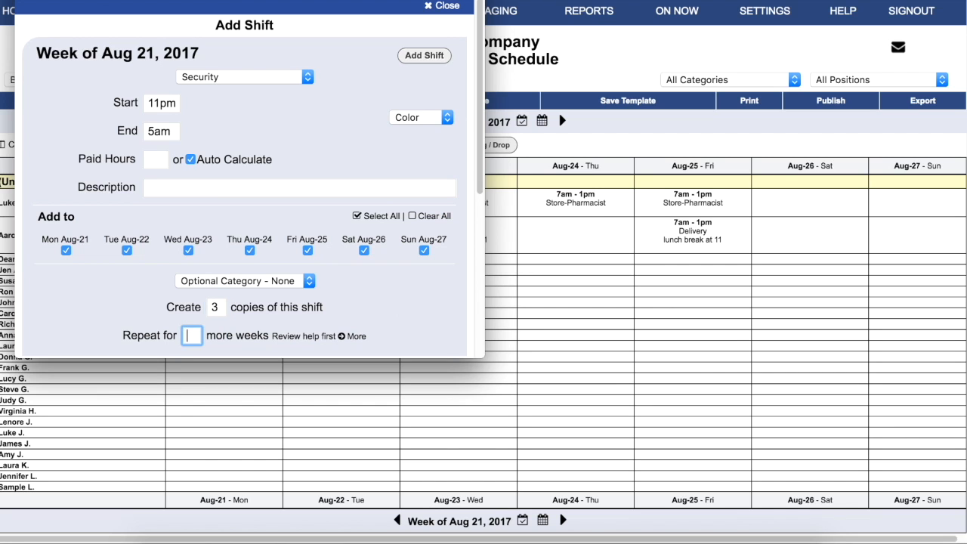
left_click(423, 56)
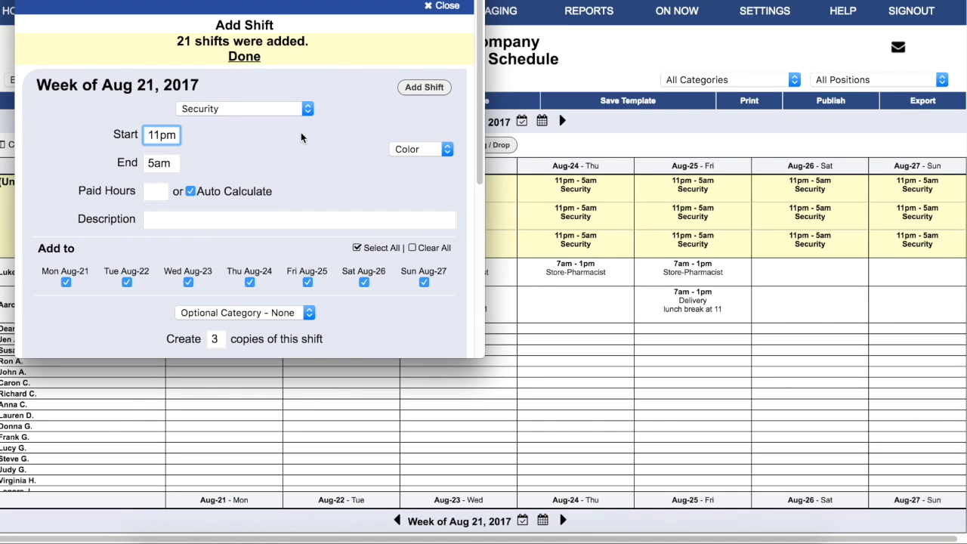
left_click(443, 6)
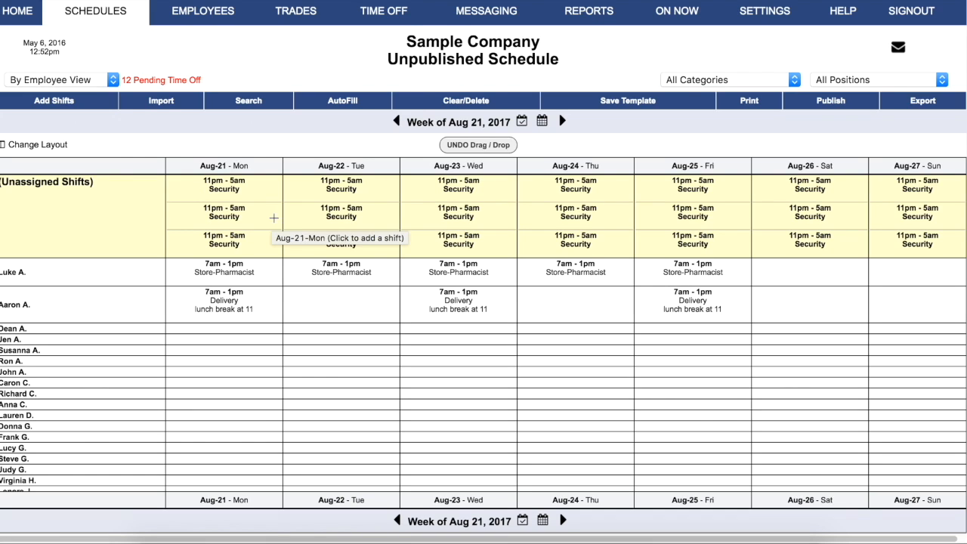
- Assign one of the unassigned Tue Aug-22 Security shifts to the sixth listed employee
left_click_drag(344, 214, 337, 369)
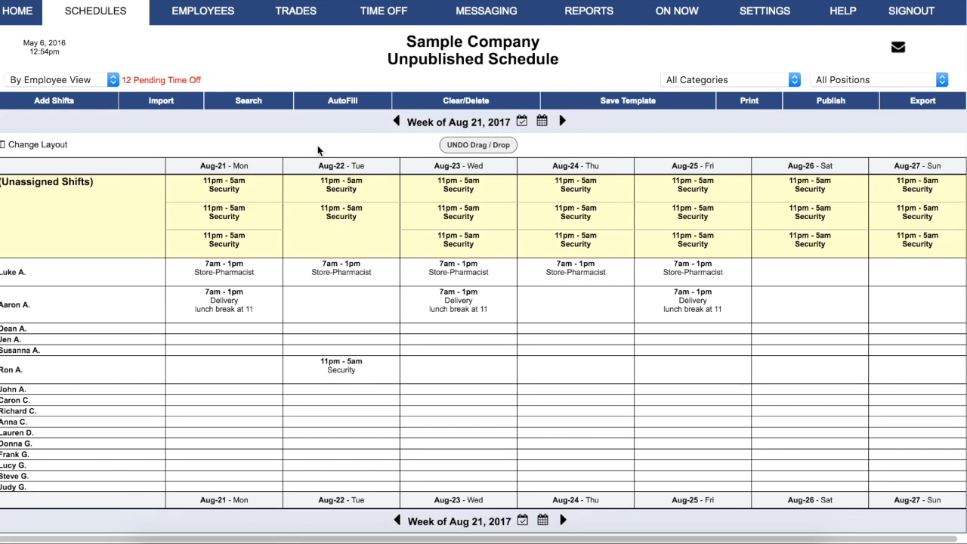
- Start a new shift for the Cashier position, from 7a to 1p
left_click(75, 100)
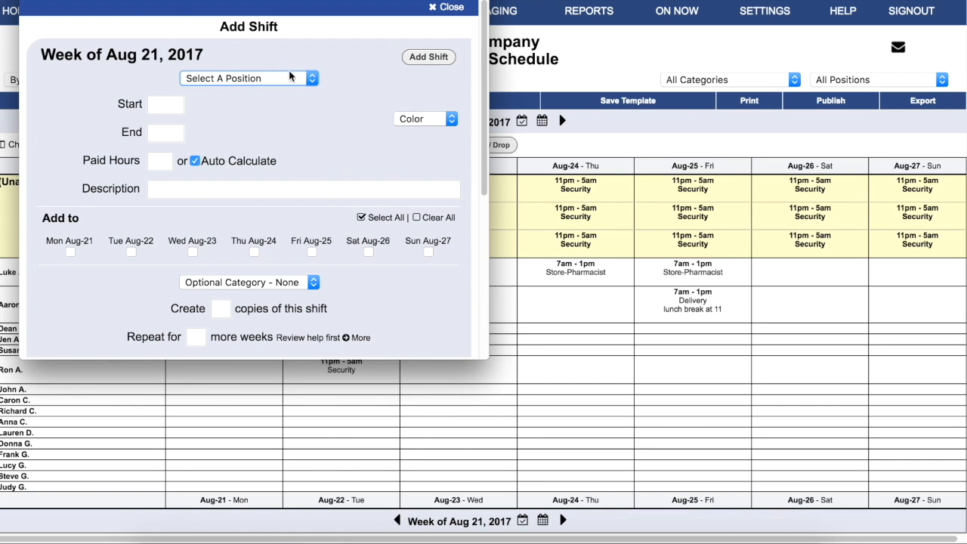
left_click(310, 78)
left_click(305, 129)
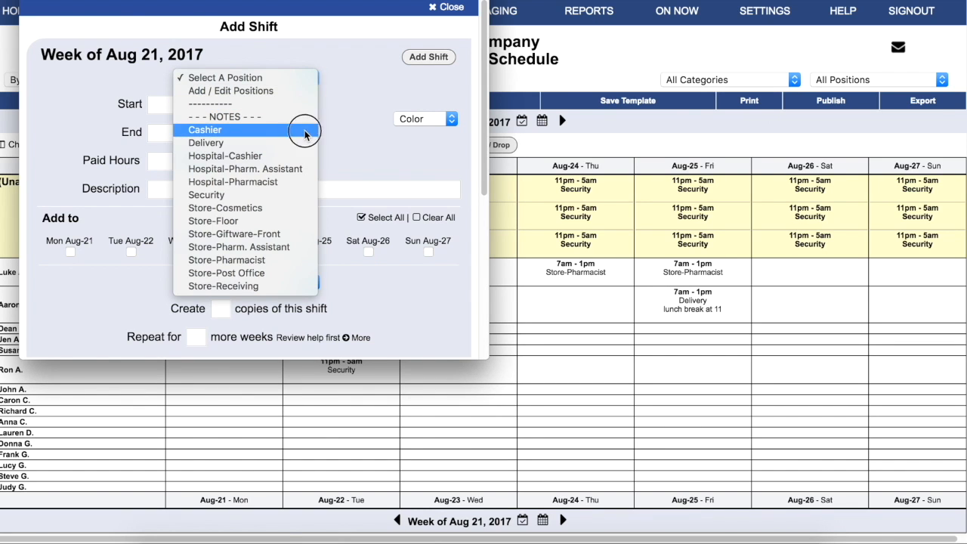
type("7a")
key("Tab")
type("1p")
key("Tab")
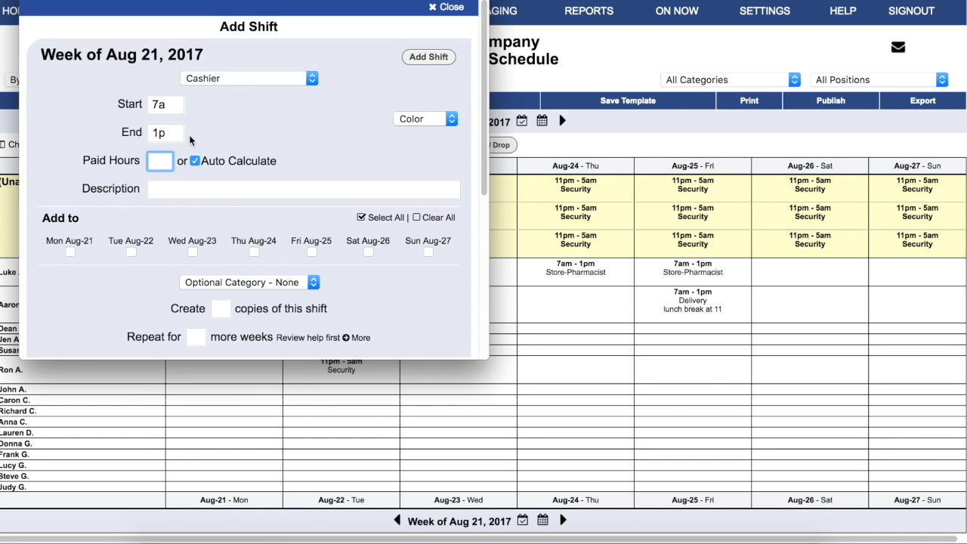
- Apply the Cashier shift to Tue Aug-22 and Thu Aug-24 with 2 copies
left_click(130, 252)
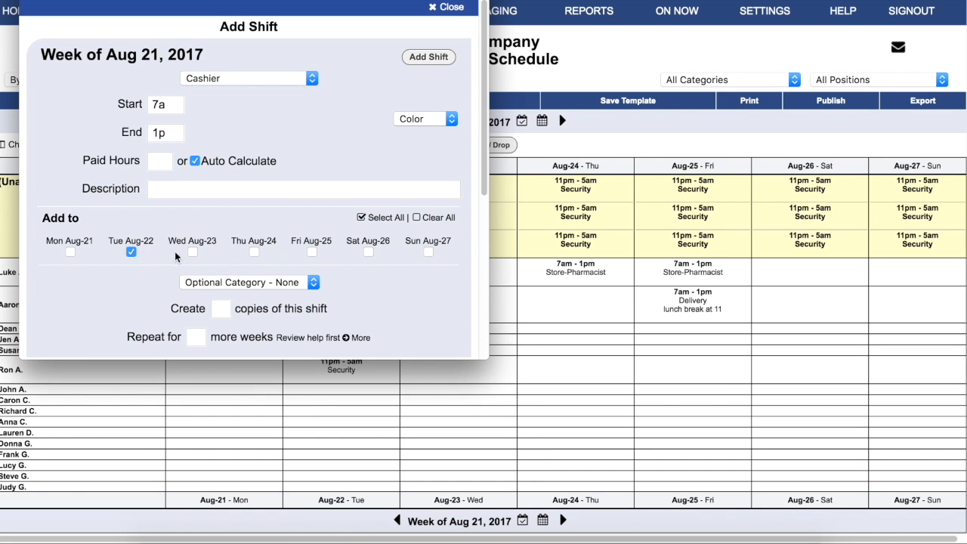
left_click(255, 252)
left_click(222, 308)
type("2")
left_click(361, 309)
- Assign the Cashier shifts to the fourth and fifth listed employees, add them, and close the shift form
left_click_drag(483, 185, 492, 382)
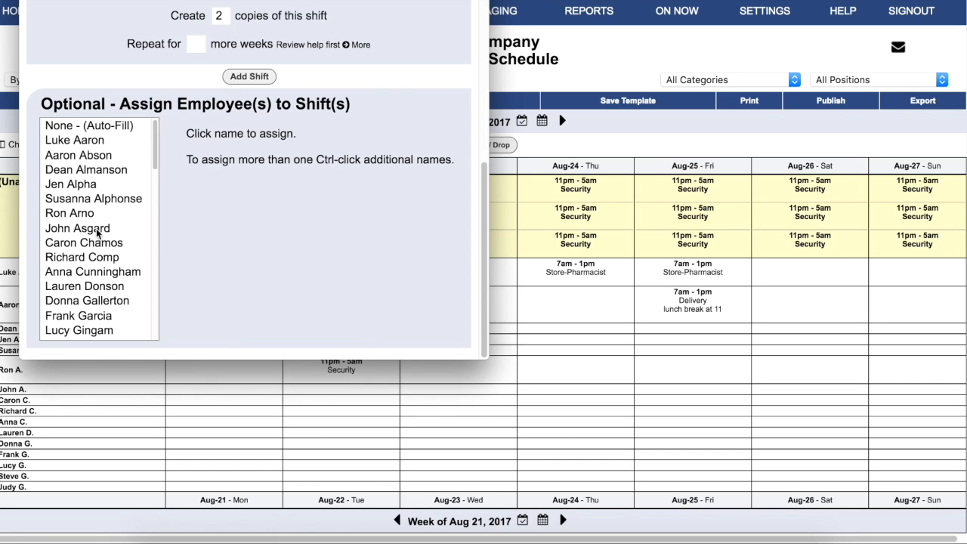
left_click(90, 189)
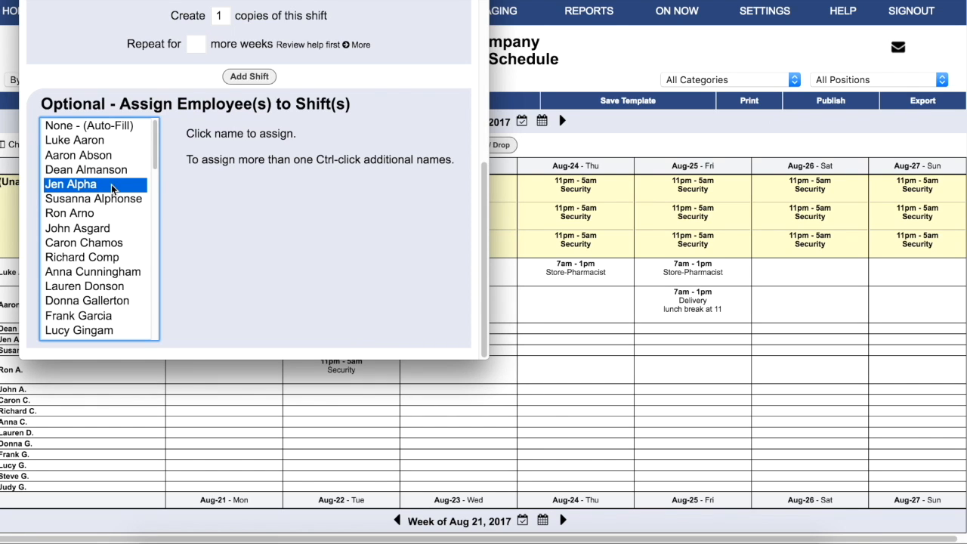
left_click(105, 201, "ctrl")
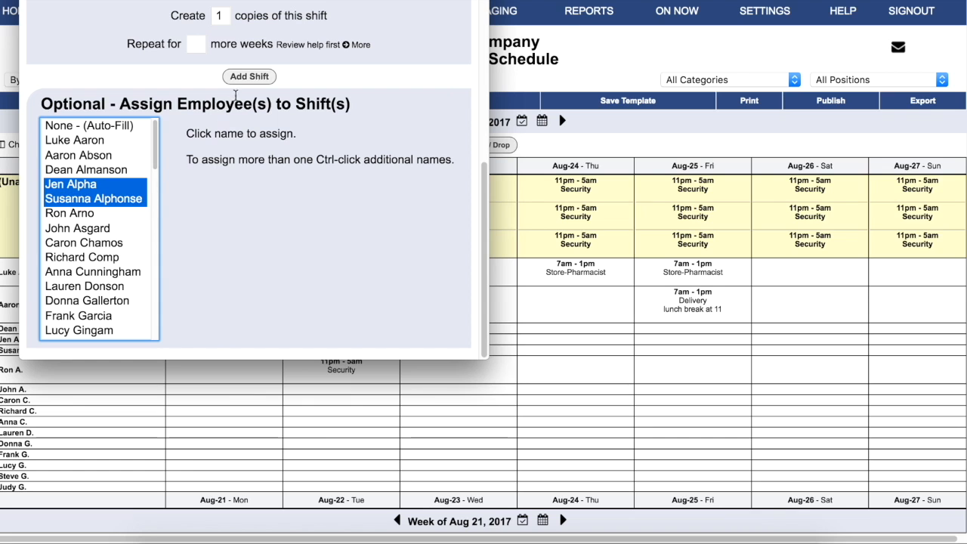
left_click(255, 78)
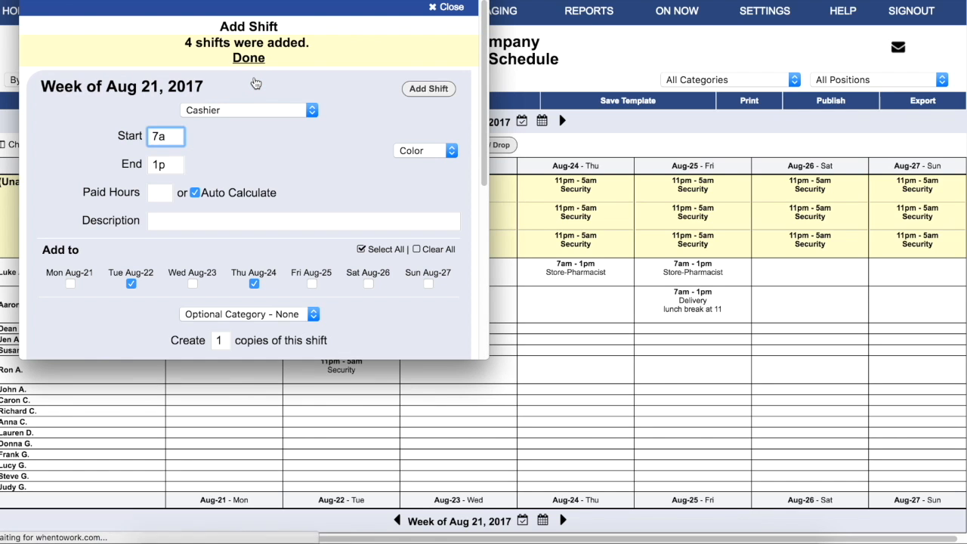
left_click(446, 7)
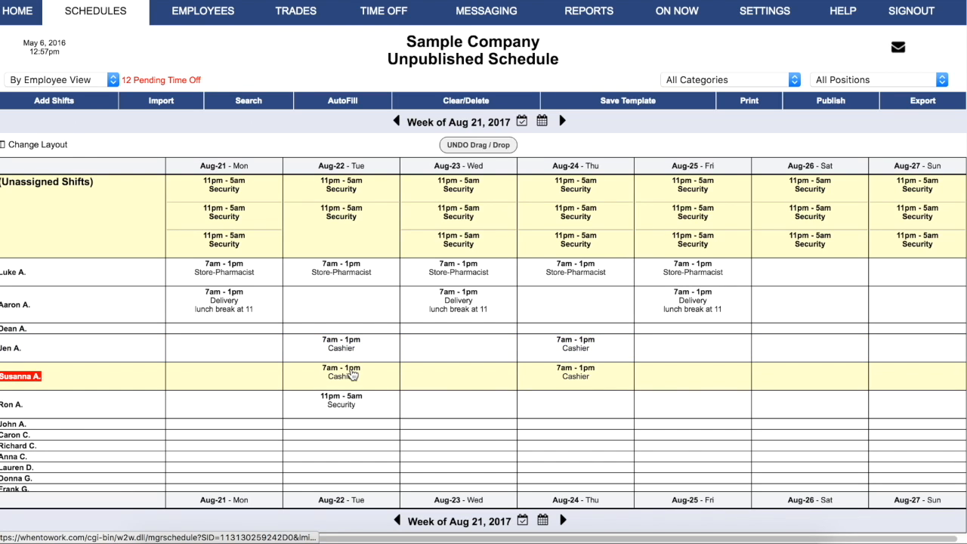
- Move the fifth listed employee's Tue Aug-22 Cashier shift to the third listed employee
left_click_drag(343, 382, 363, 328)
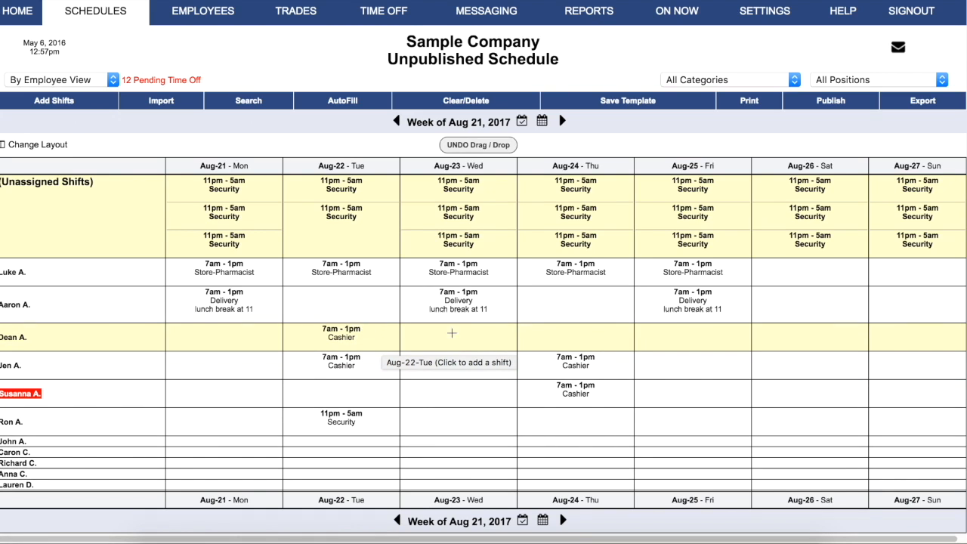
- Move the fifth listed employee's Thu Aug-24 Cashier shift to the third listed employee
left_click_drag(586, 392, 595, 331)
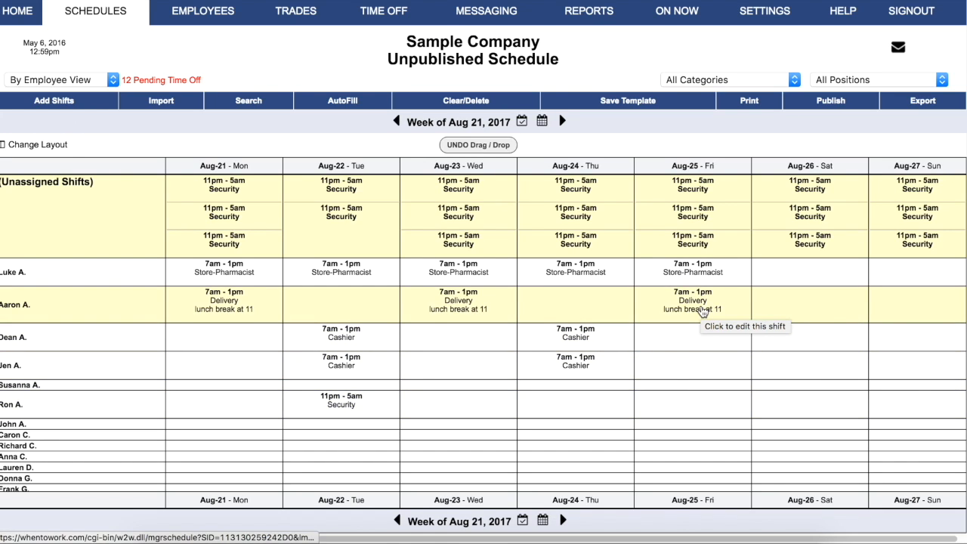
- Reassign the second listed employee's Fri Aug-25 Delivery shift to the third available employee marked "Prefers this time" and save the change
left_click(703, 312)
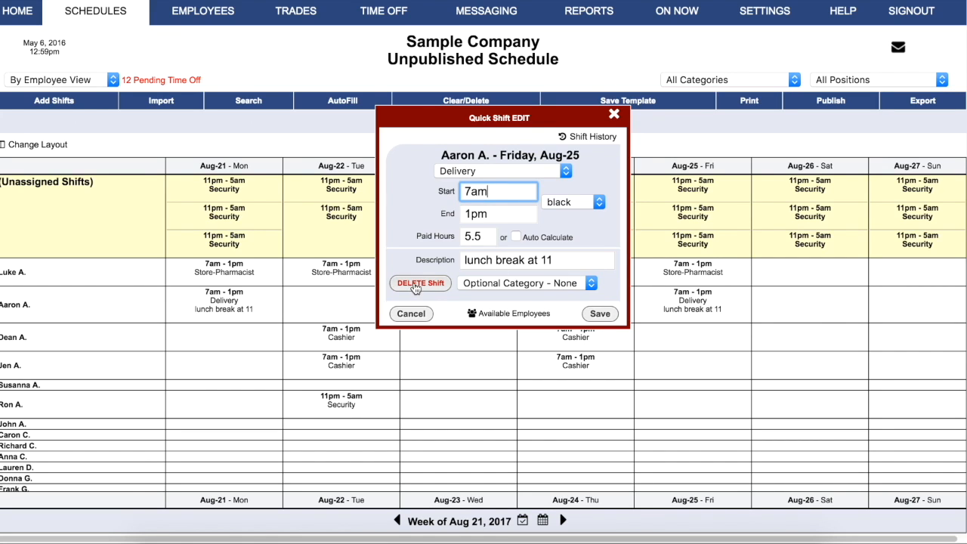
left_click(498, 316)
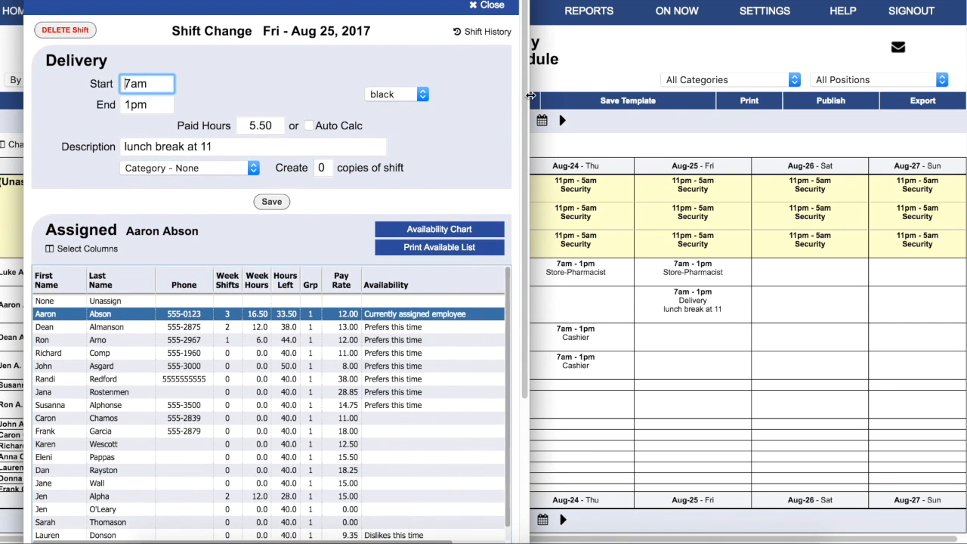
left_click_drag(510, 288, 511, 447)
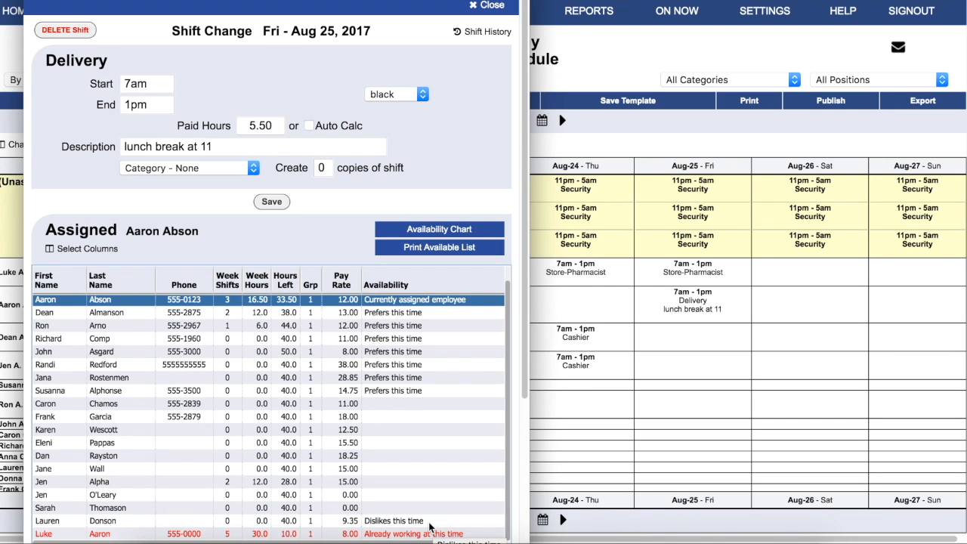
left_click(389, 340)
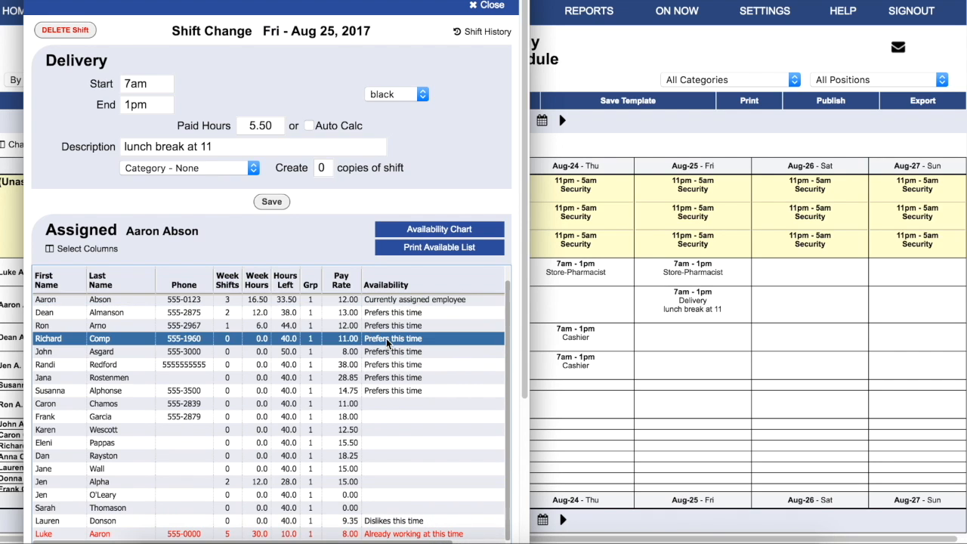
left_click(272, 204)
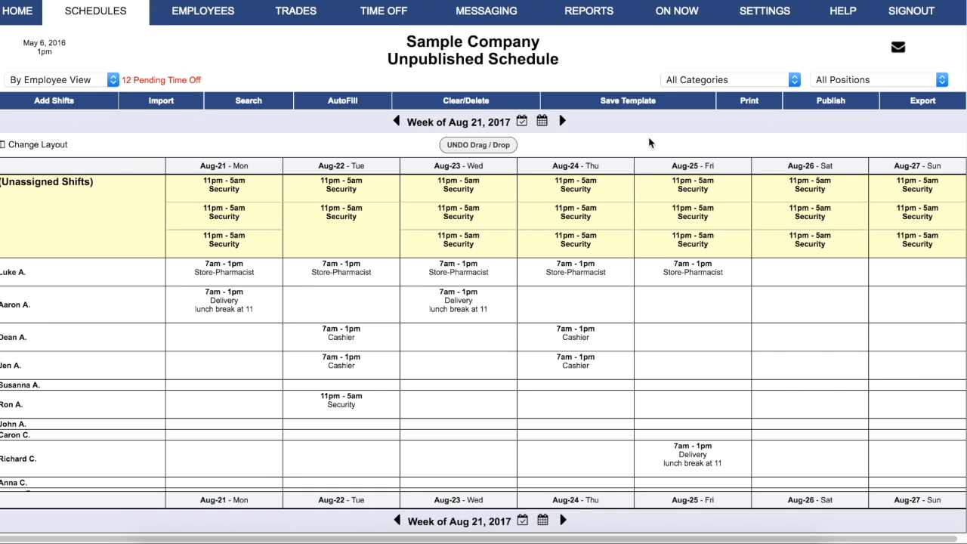
- Publish the schedule for the week starting Aug 21, 2017
left_click(861, 103)
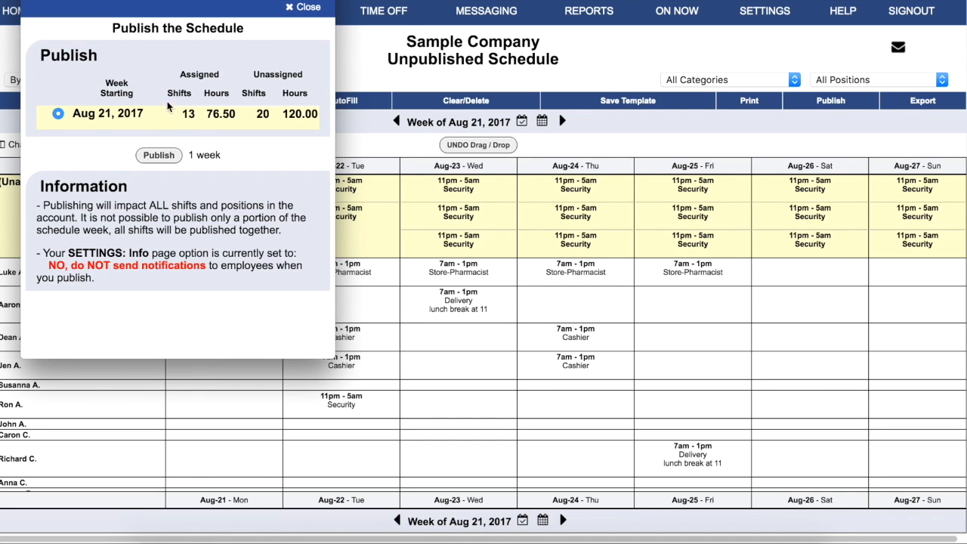
left_click(161, 155)
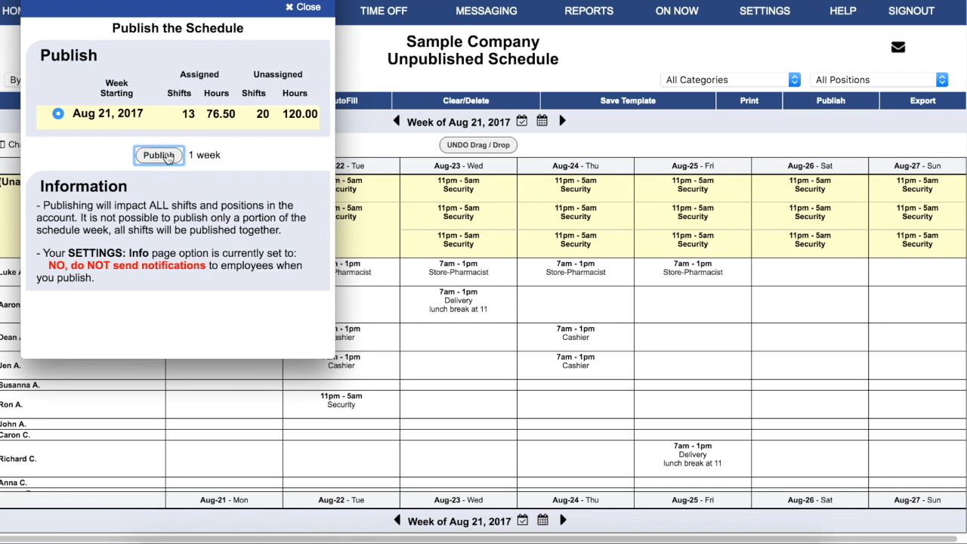